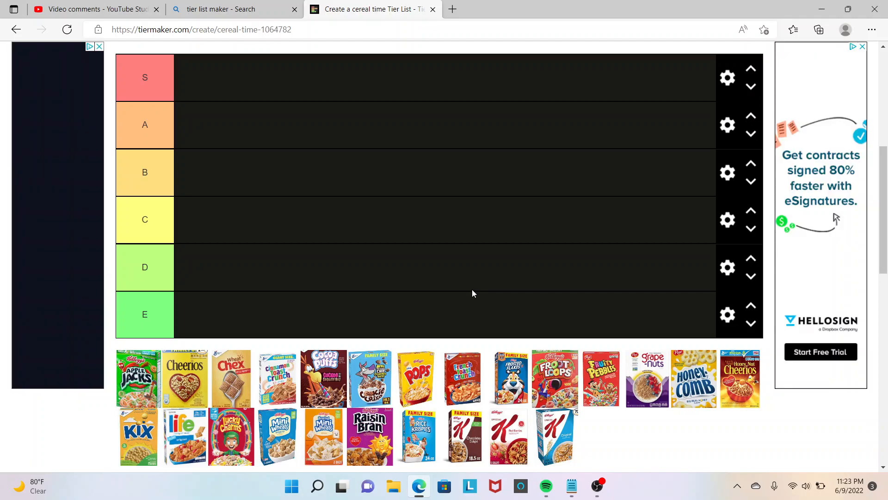
Place the Apple Jacks box in tier B of the cereal tier list.
scroll(474, 291, "down", 2)
scroll(473, 305, "down", 1)
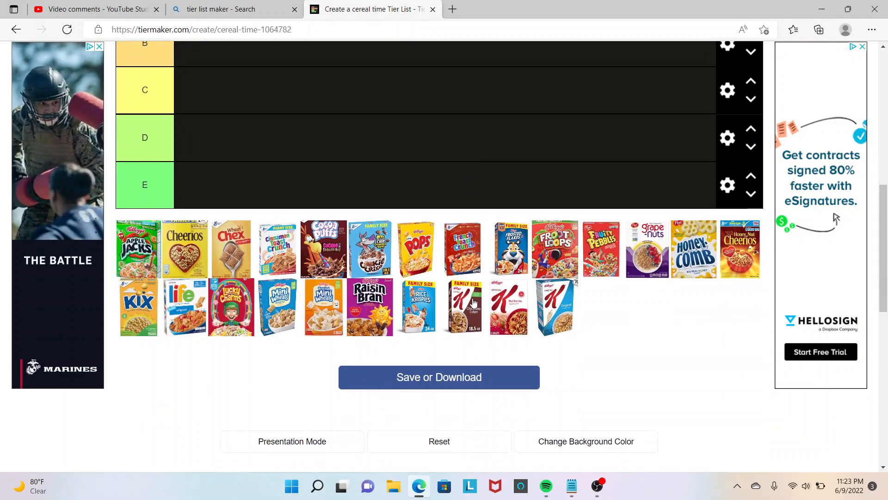
scroll(472, 296, "up", 2)
scroll(473, 294, "up", 2)
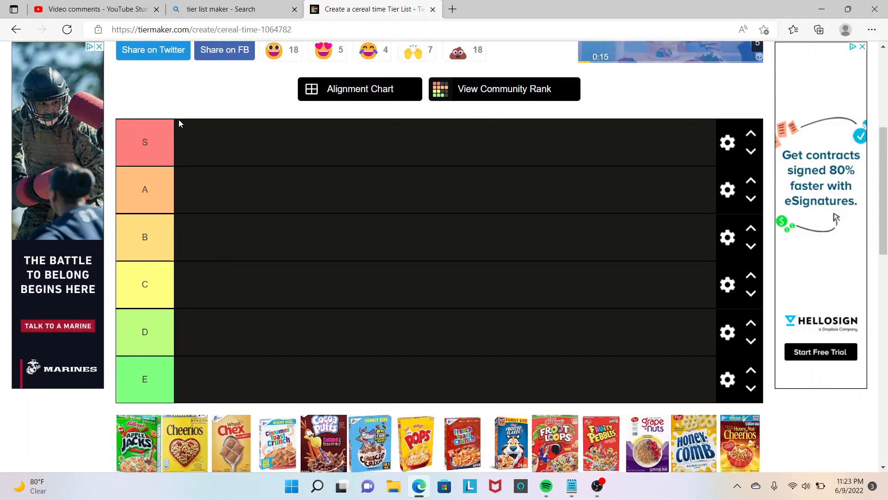
scroll(314, 239, "down", 3)
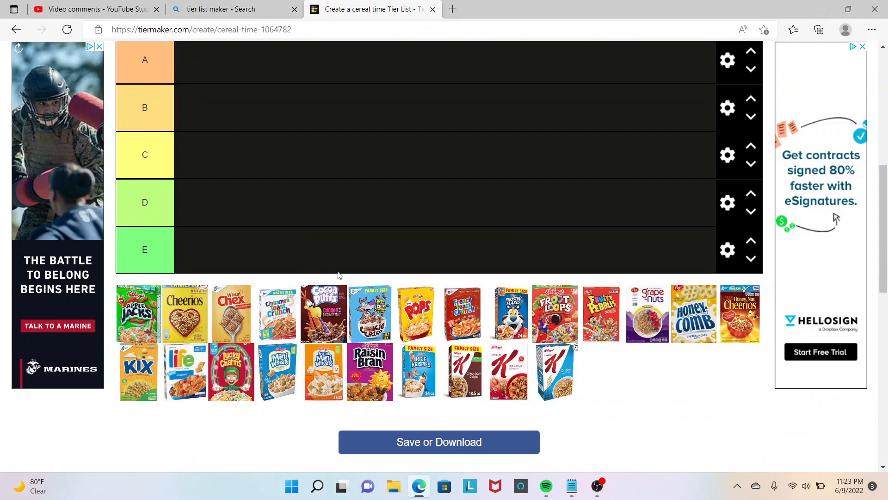
left_click_drag(141, 326, 316, 263)
scroll(278, 238, "up", 3)
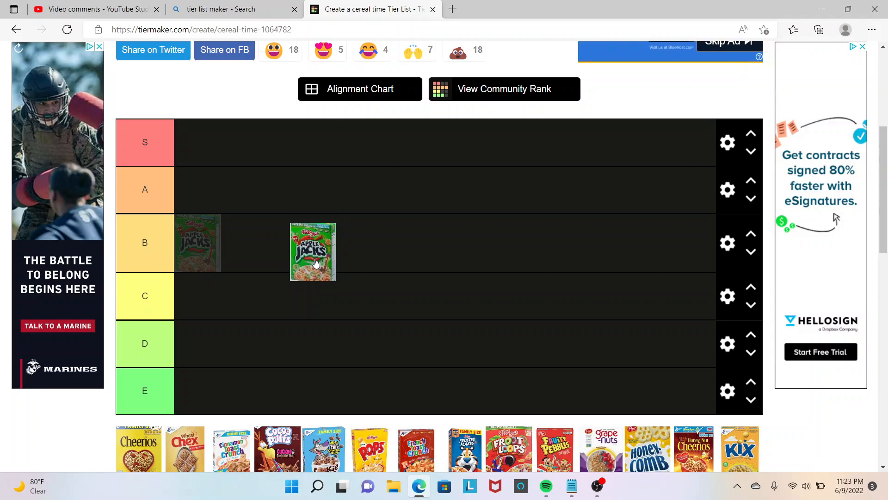
mouse_move(316, 263)
left_mouse_down()
mouse_move(304, 244)
mouse_move(304, 273)
left_mouse_up()
Rank the plain Cheerios box in tier E and Wheat Chex in tier B.
left_click_drag(151, 456, 529, 387)
scroll(469, 318, "down", 3)
left_click_drag(149, 352, 334, 243)
scroll(370, 234, "up", 3)
scroll(336, 243, "down", 3)
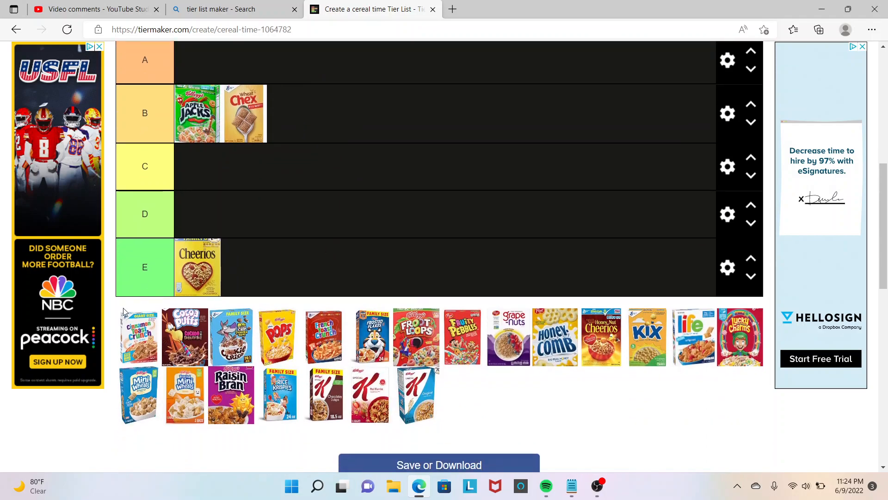
Place Cinnamon Toast Crunch in tier S of the cereal ranking.
left_click_drag(136, 327, 268, 170)
scroll(309, 202, "up", 3)
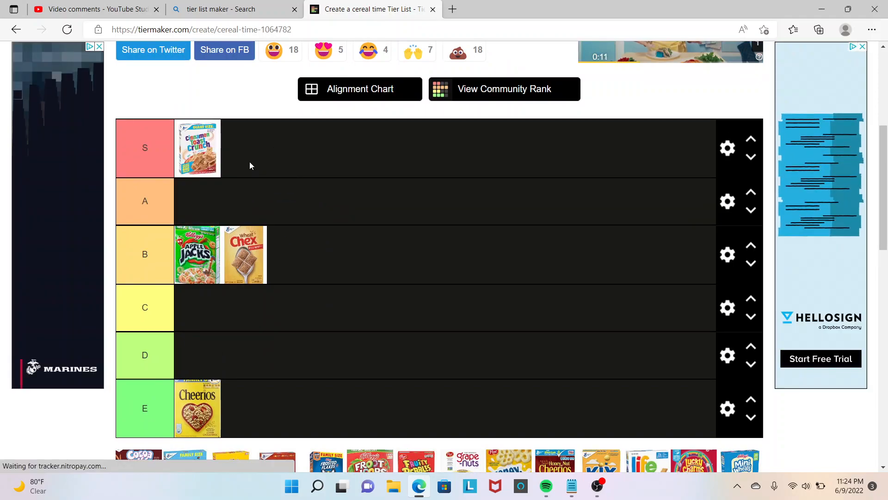
scroll(249, 162, "down", 1)
scroll(311, 290, "up", 4)
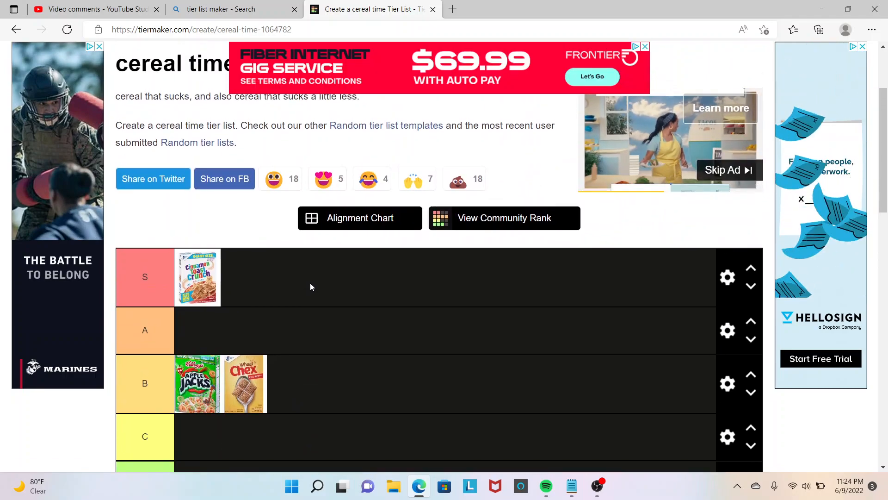
Rank Grape-Nuts in tier E beside Cheerios and put Kix in tier A.
scroll(296, 282, "down", 2)
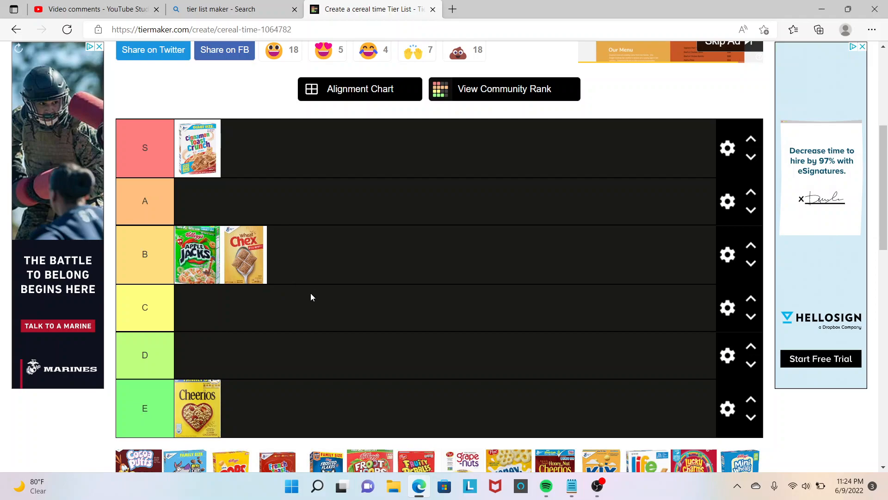
scroll(312, 301, "down", 1)
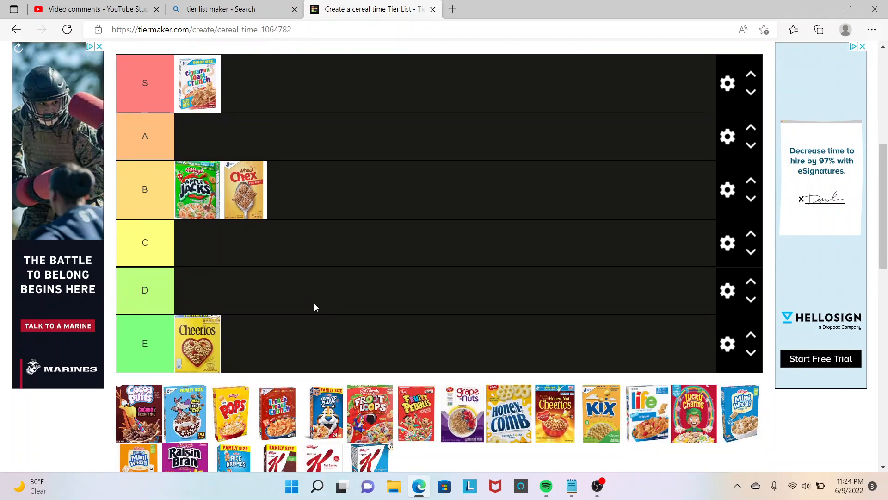
left_click_drag(462, 412, 426, 334)
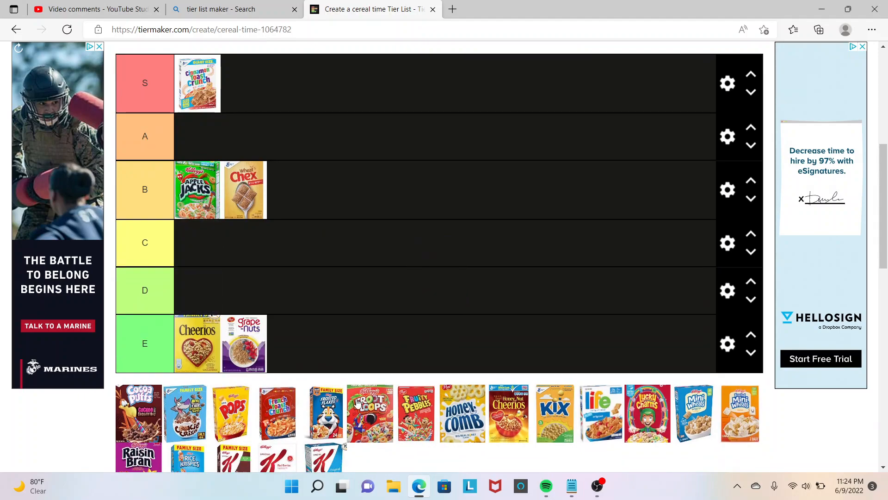
left_click_drag(573, 399, 259, 209)
scroll(406, 220, "up", 1)
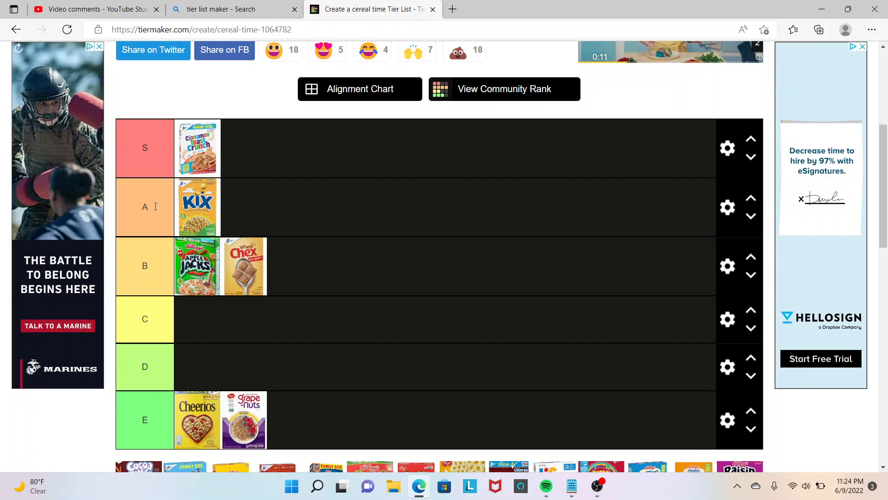
Add Pops to tier S after Cinnamon Toast Crunch and put Froot Loops in tier C.
scroll(429, 202, "down", 5)
scroll(311, 300, "up", 1)
left_click_drag(231, 293, 286, 260)
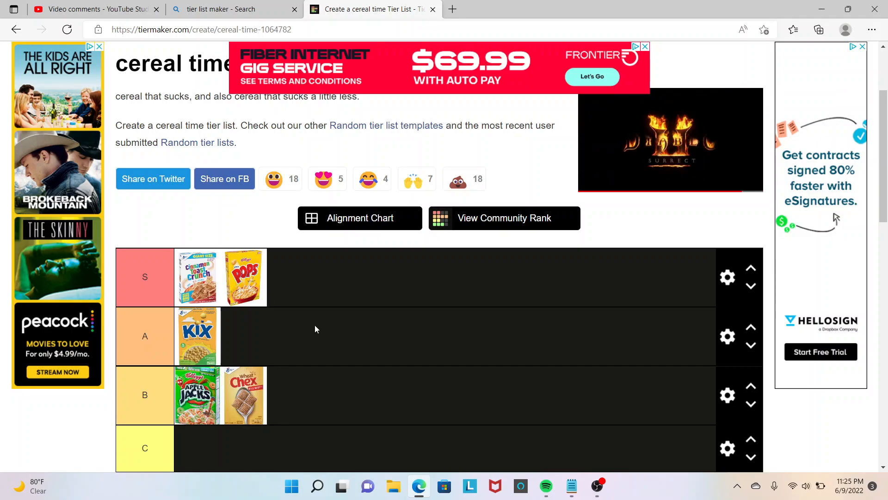
scroll(313, 327, "down", 7)
left_click_drag(332, 309, 278, 323)
scroll(350, 188, "up", 4)
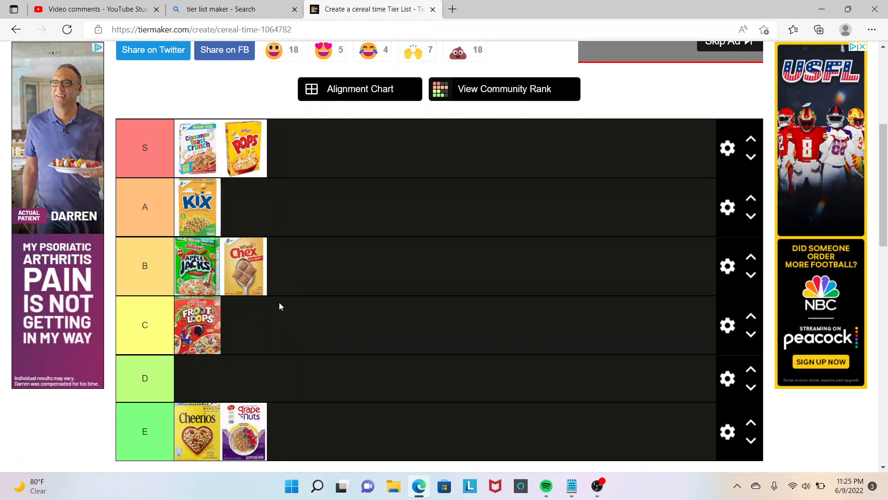
Add Frosted Flakes to tier A after Kix and Fruity Pebbles to tier S after Pops.
scroll(279, 305, "down", 3)
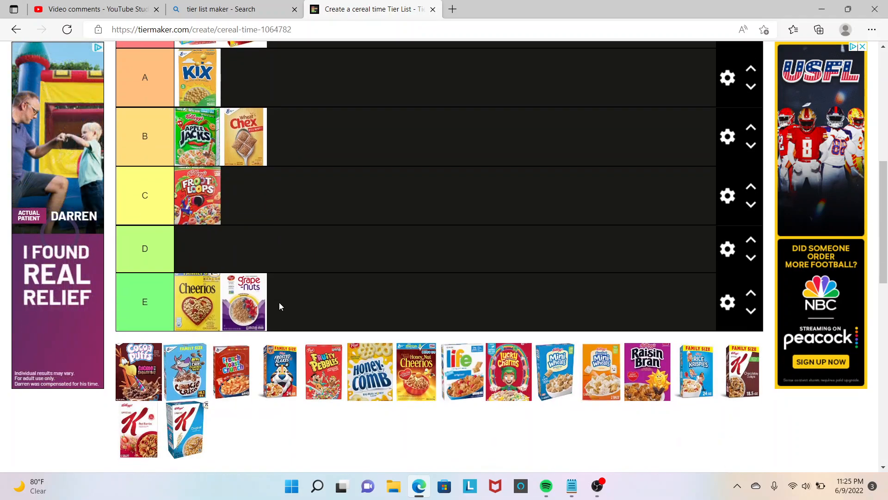
left_click_drag(283, 382, 287, 267)
scroll(315, 231, "up", 5)
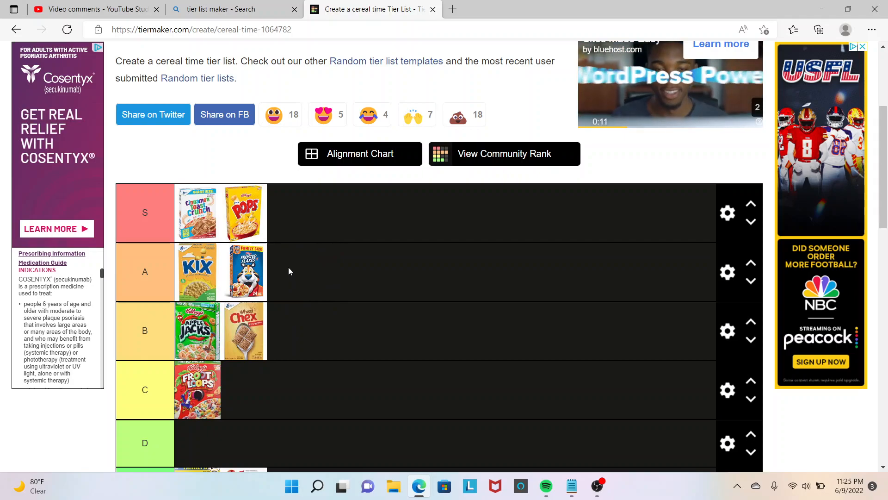
scroll(288, 267, "down", 7)
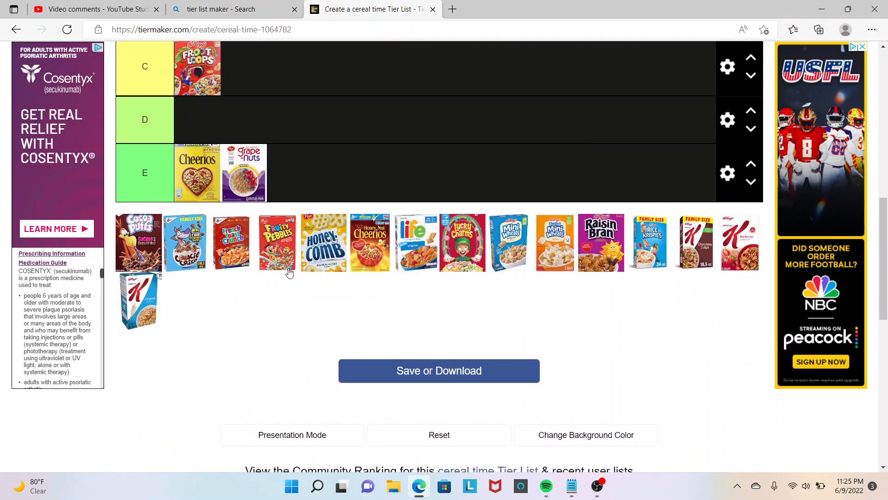
scroll(288, 271, "up", 1)
left_click_drag(277, 310, 300, 214)
scroll(296, 242, "up", 6)
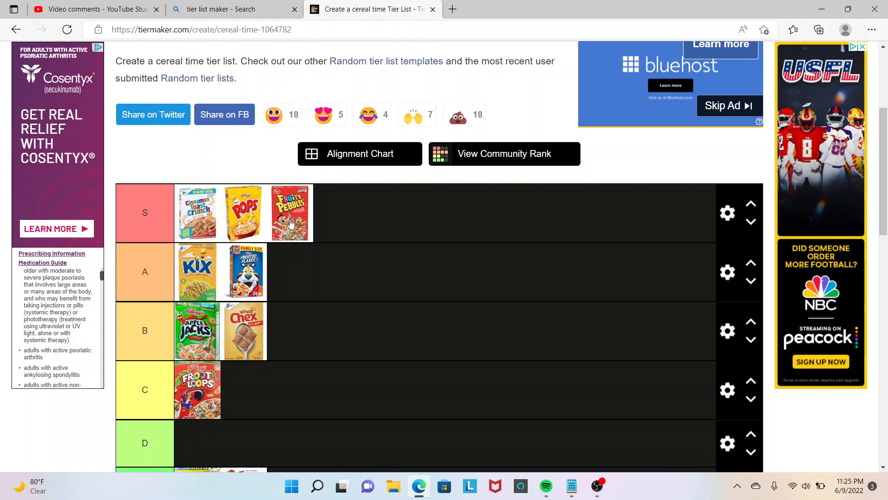
Rank Cocoa Puffs in tier D and add Cookie Crisp to tier B after Wheat Chex.
scroll(289, 221, "down", 5)
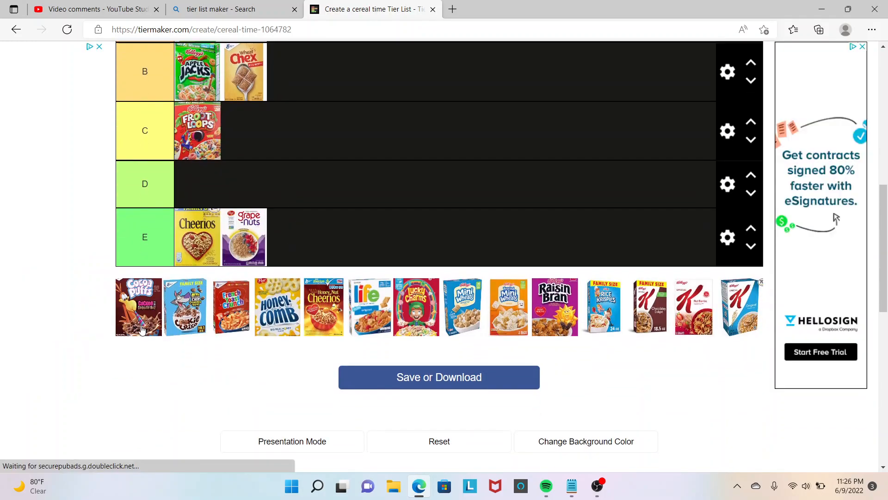
left_click_drag(144, 326, 283, 211)
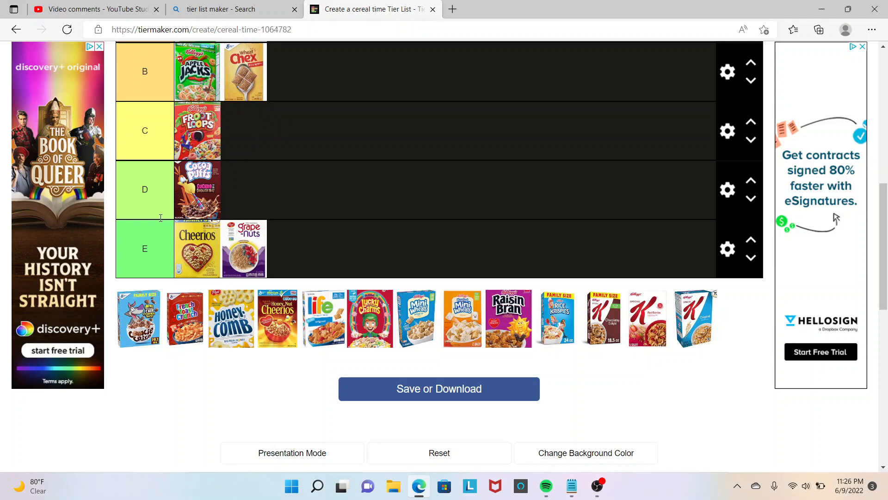
left_click_drag(146, 324, 299, 261)
scroll(242, 227, "up", 4)
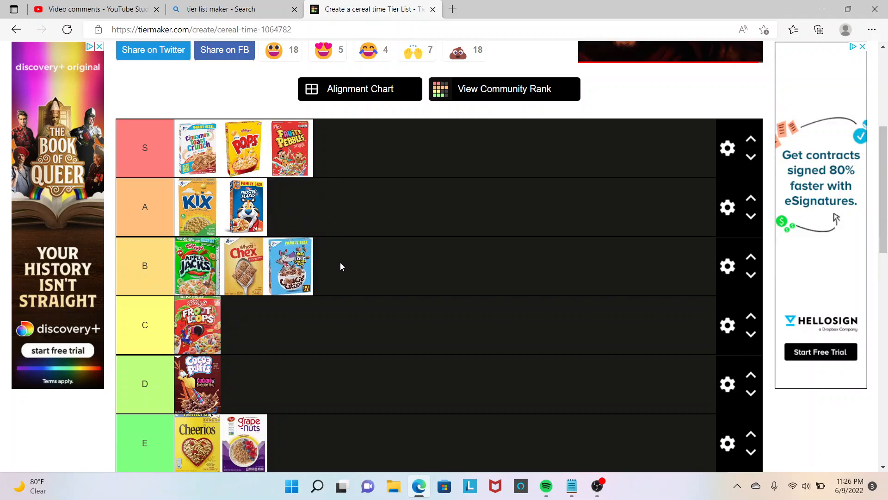
Add Life to tier A after Frosted Flakes and French Toast Crunch to tier E after Grape-Nuts.
scroll(339, 261, "down", 3)
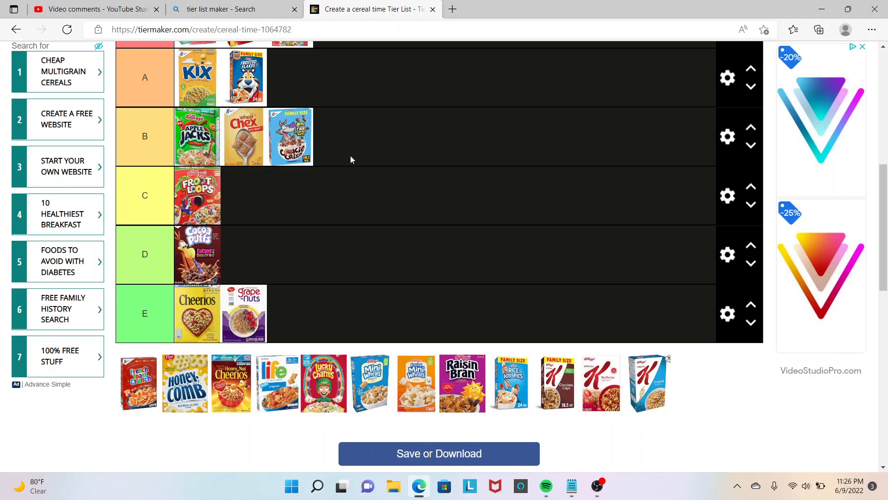
left_click_drag(283, 368, 325, 254)
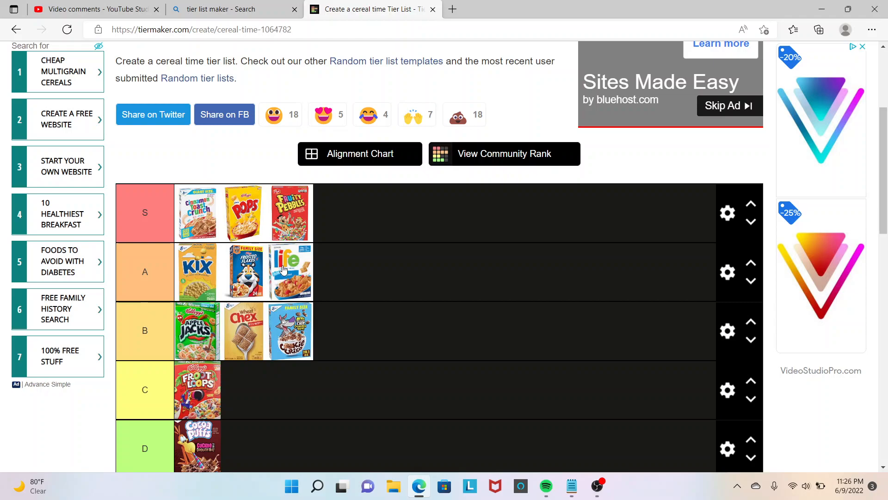
scroll(279, 271, "down", 5)
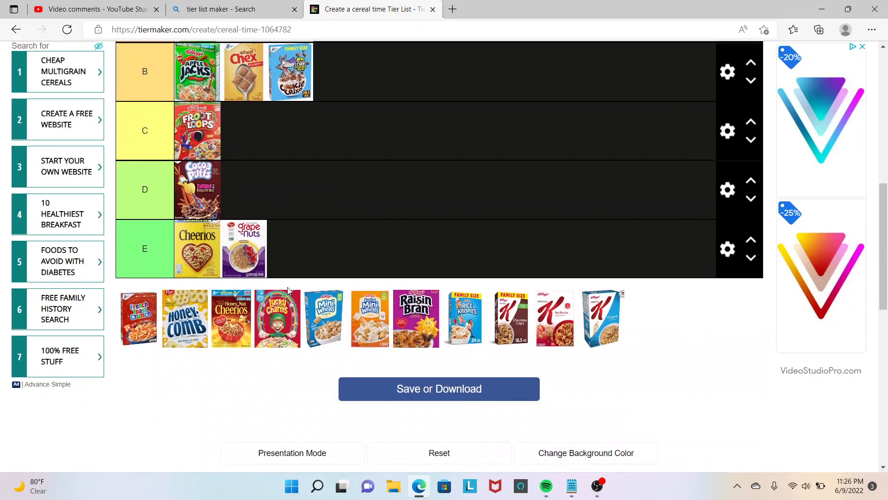
scroll(379, 278, "up", 4)
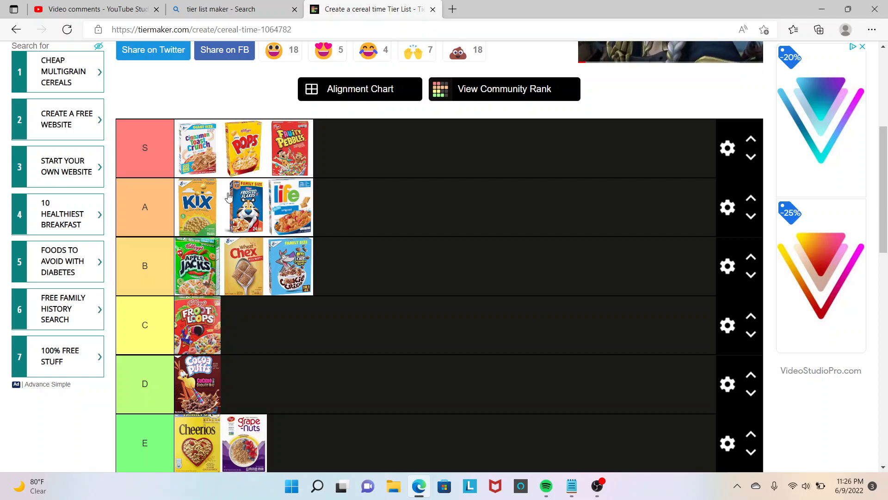
scroll(339, 202, "down", 4)
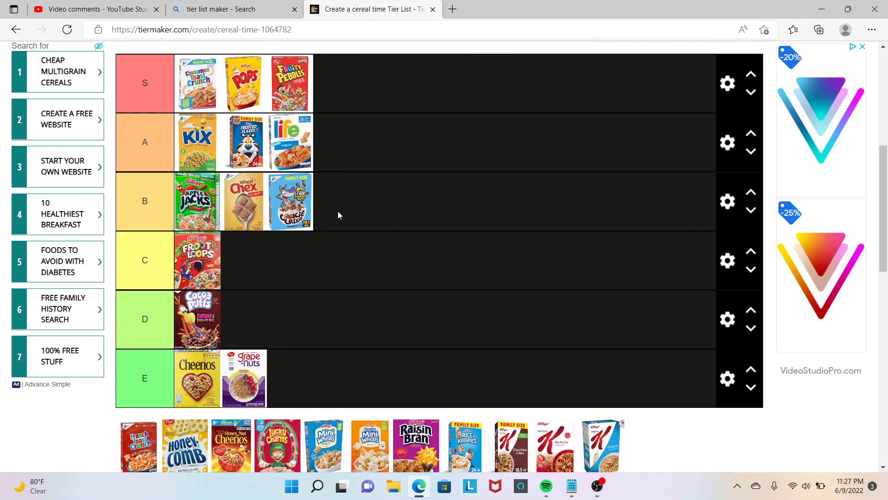
left_click_drag(147, 329, 286, 242)
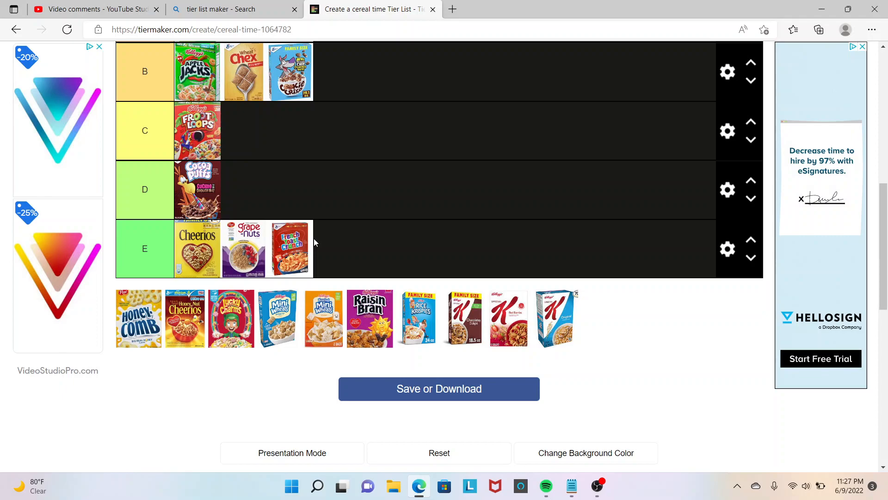
Add Honeycomb to tier A after Life and Honey Nut Cheerios to tier C after Froot Loops.
scroll(314, 239, "up", 4)
scroll(312, 236, "down", 7)
scroll(340, 237, "up", 4)
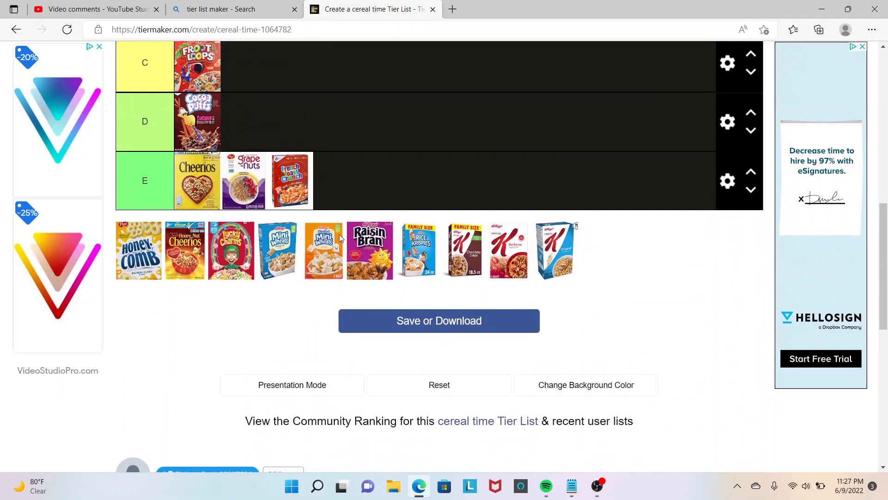
left_click_drag(149, 376, 355, 211)
scroll(347, 200, "up", 3)
scroll(400, 318, "down", 4)
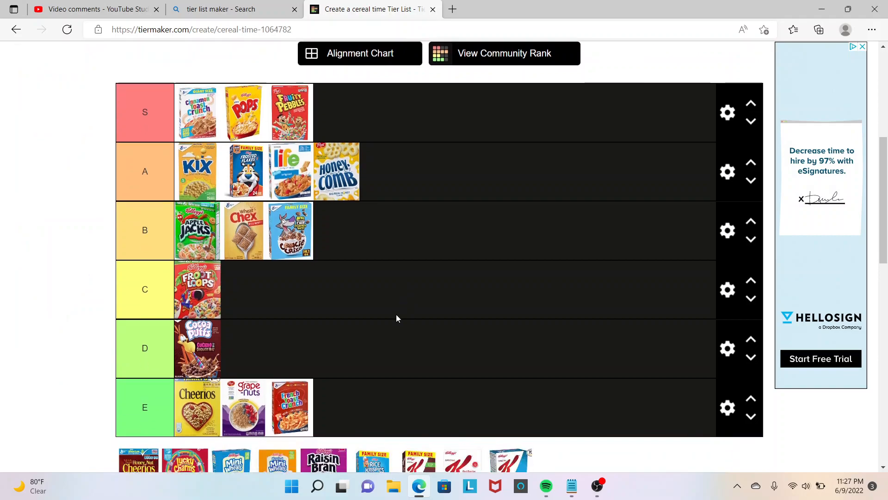
left_click_drag(148, 324, 276, 314)
scroll(309, 165, "up", 4)
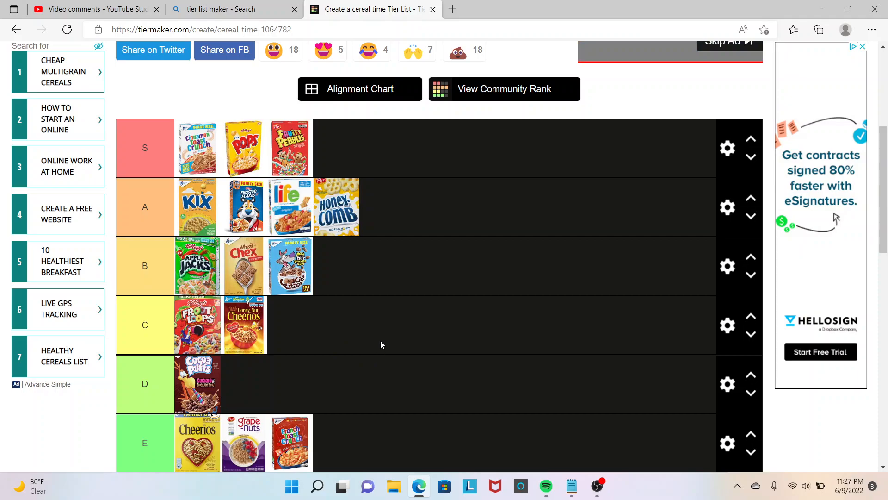
Add Rice Krispies to tier B after Cookie Crisp.
scroll(381, 345, "down", 1)
left_click_drag(221, 372, 216, 377)
scroll(231, 389, "down", 2)
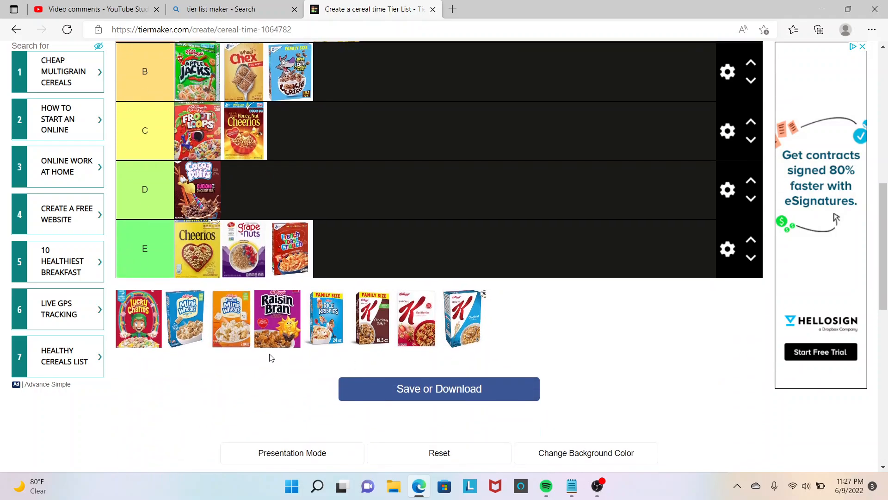
left_click_drag(314, 332, 329, 275)
scroll(337, 264, "up", 3)
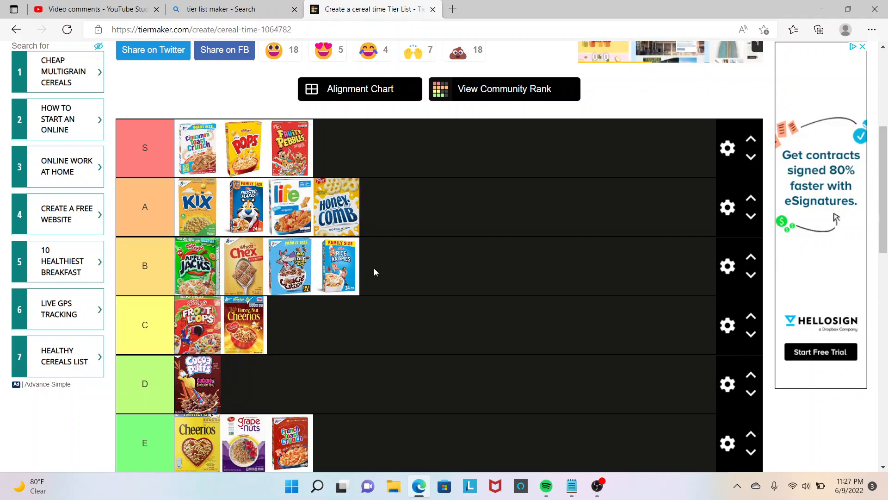
Add Special K Red Berries to tier S after Fruity Pebbles.
scroll(335, 270, "down", 3)
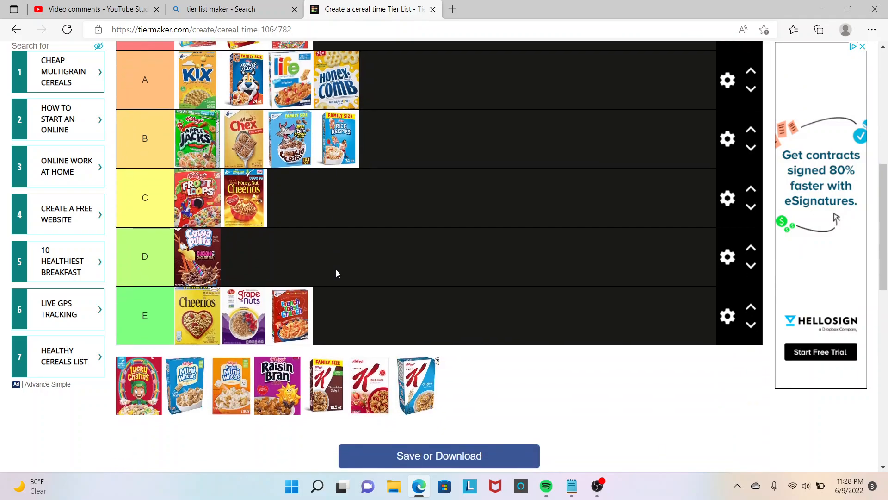
left_click_drag(385, 378, 380, 258)
scroll(387, 241, "up", 4)
scroll(388, 241, "up", 2)
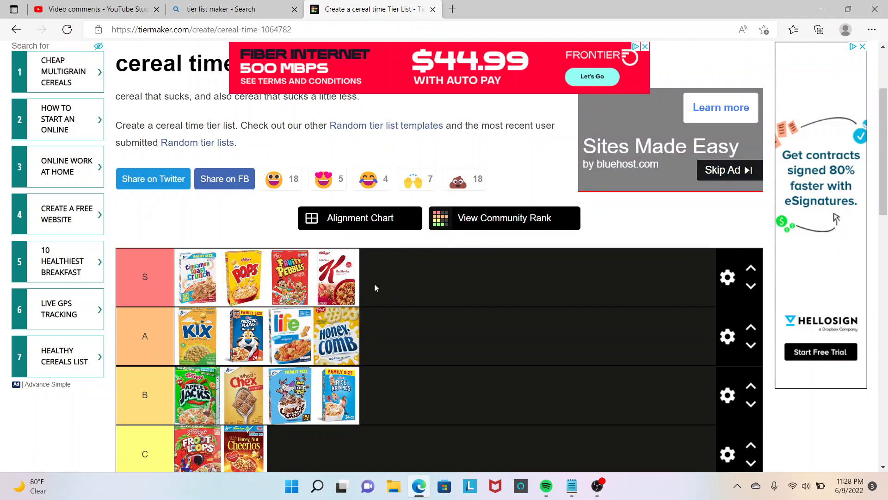
scroll(370, 277, "down", 4)
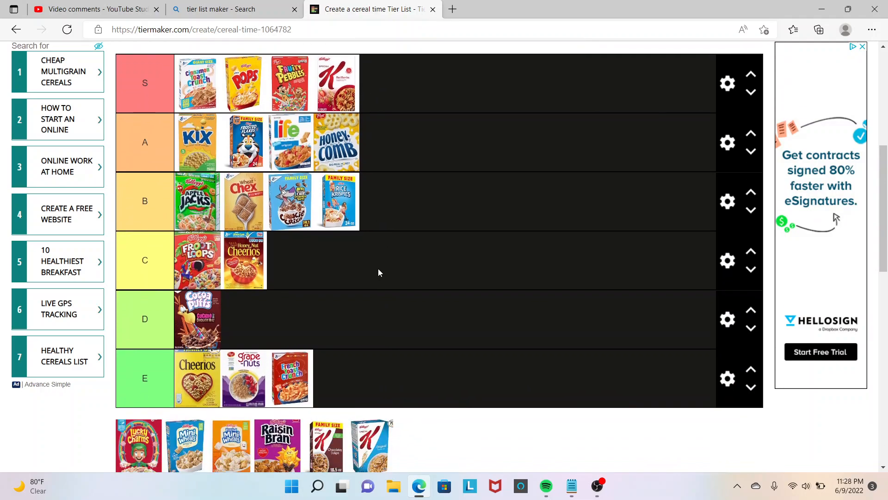
scroll(381, 277, "down", 3)
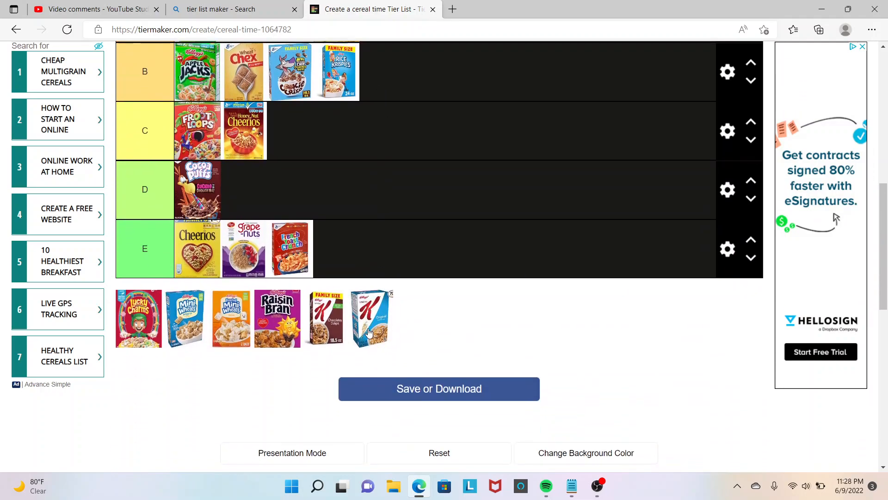
Add Special K Chocolatey Delight to tier B after Rice Krispies.
left_click_drag(342, 333, 382, 213)
scroll(343, 293, "up", 3)
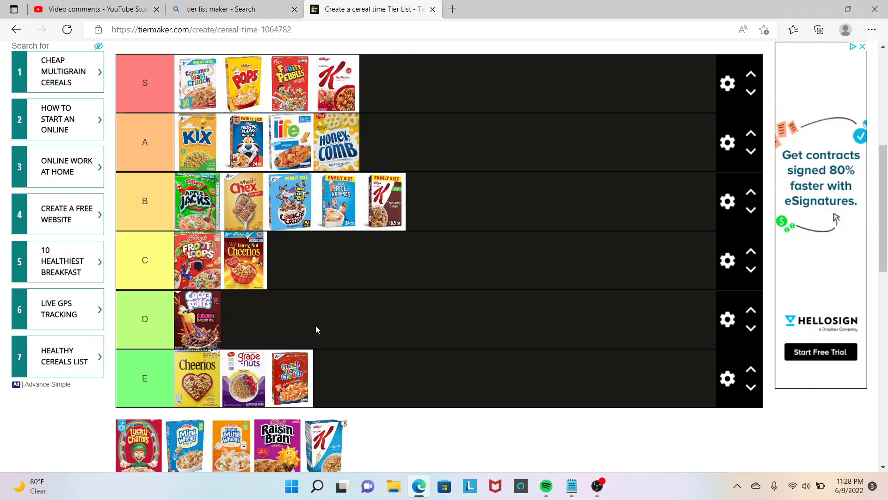
Add the blue-box Mini-Wheats to tier E after French Toast Crunch and Special K Original to tier D after Cocoa Puffs.
scroll(281, 342, "down", 2)
left_click_drag(184, 394, 372, 320)
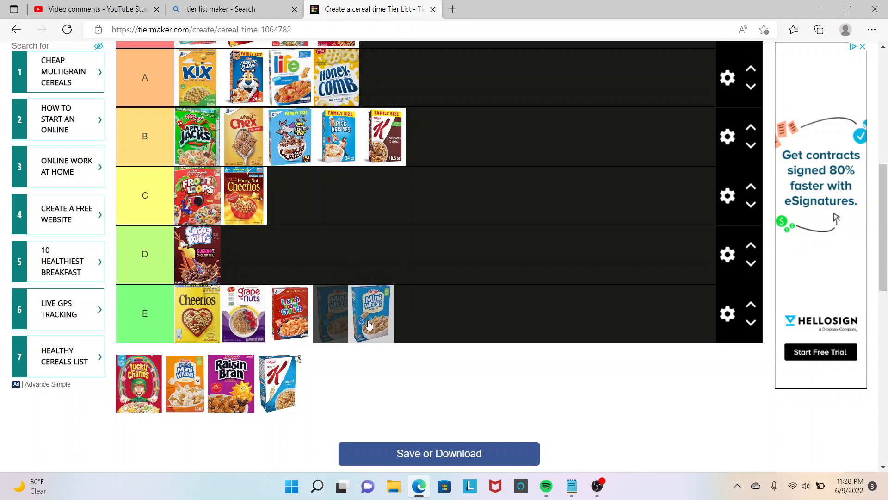
left_click_drag(266, 387, 316, 264)
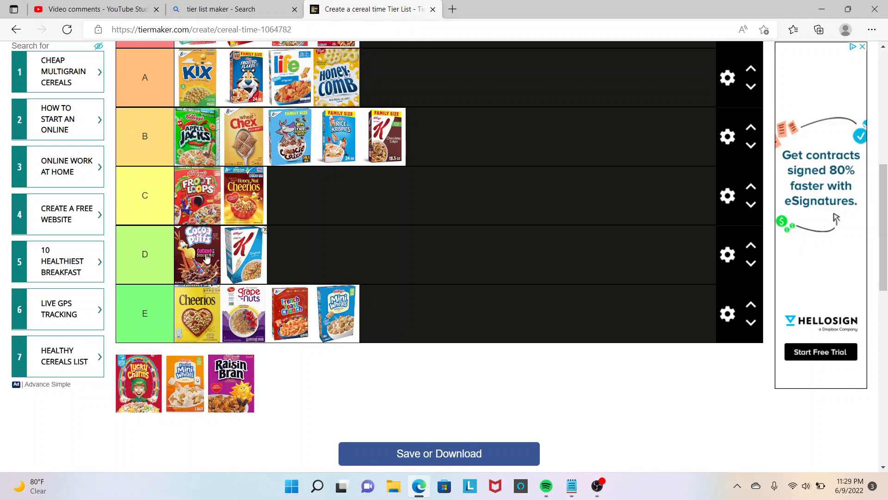
Add Raisin Bran to tier A after Honeycomb and move it up to tier S after Special K Red Berries.
scroll(205, 258, "up", 3)
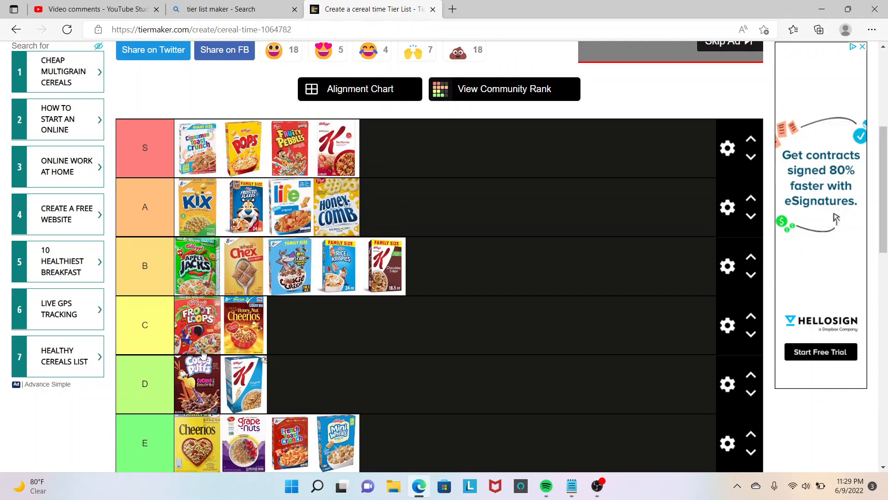
scroll(202, 363, "down", 1)
scroll(204, 365, "down", 1)
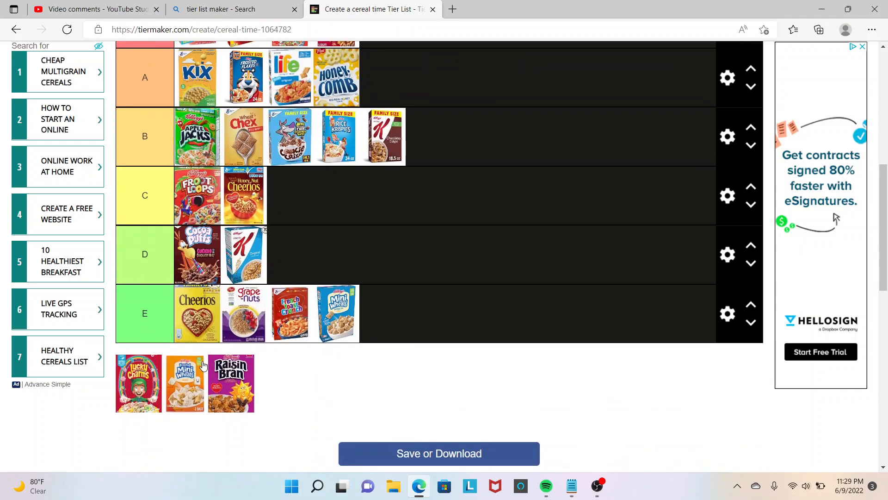
left_click_drag(221, 382, 415, 203)
scroll(282, 276, "up", 3)
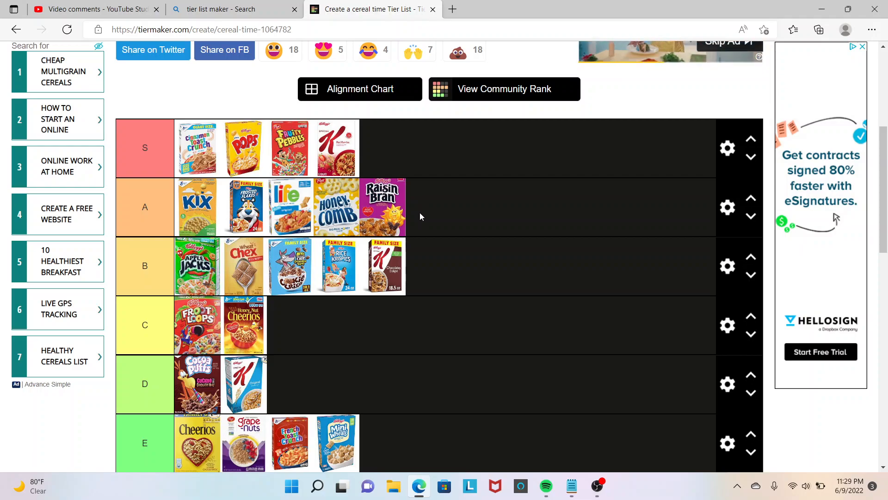
left_click_drag(393, 215, 393, 156)
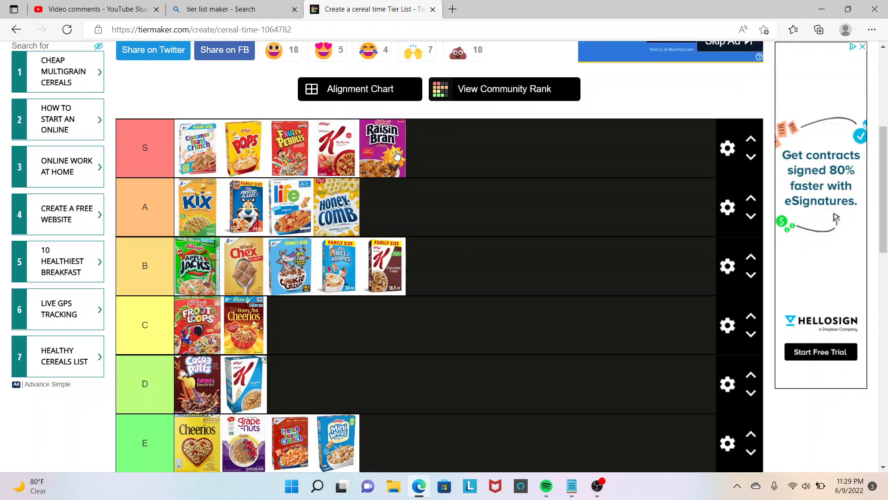
Add Lucky Charms to tier B after Special K Chocolatey Delight and the orange-box Mini-Wheats to tier C after Honey Nut Cheerios.
scroll(396, 155, "down", 7)
scroll(397, 156, "up", 3)
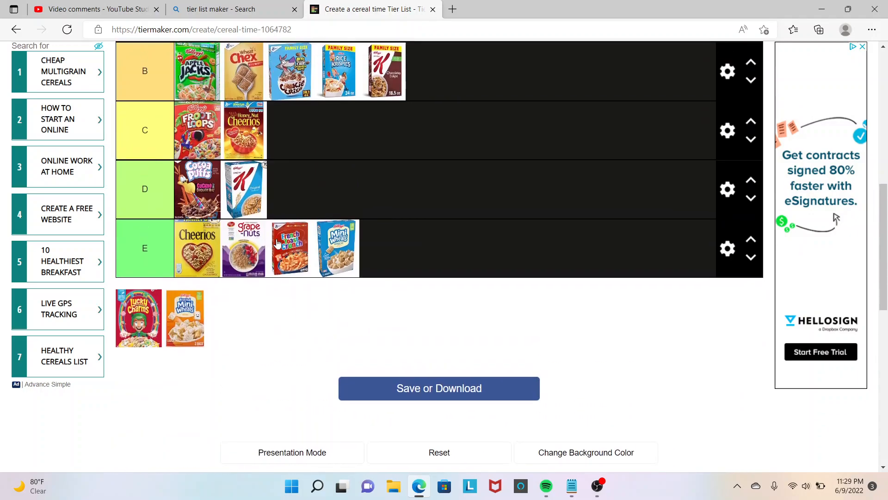
left_click_drag(141, 319, 437, 197)
scroll(217, 198, "up", 3)
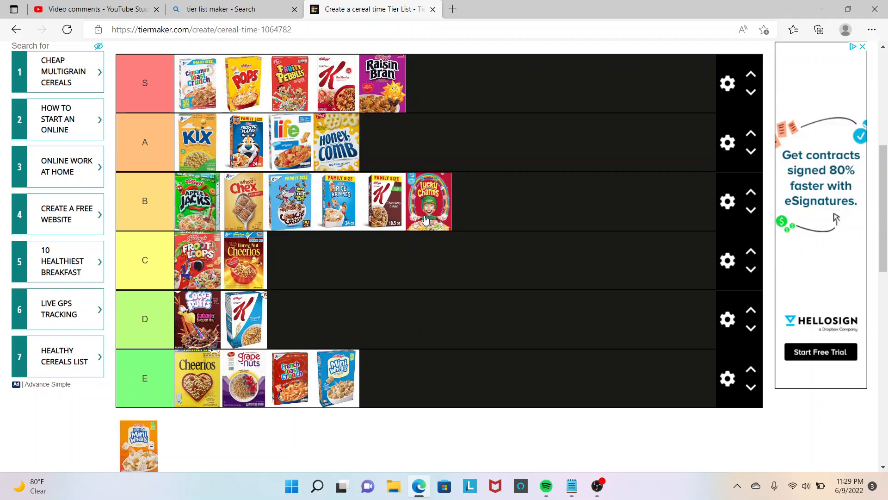
left_click_drag(138, 448, 337, 251)
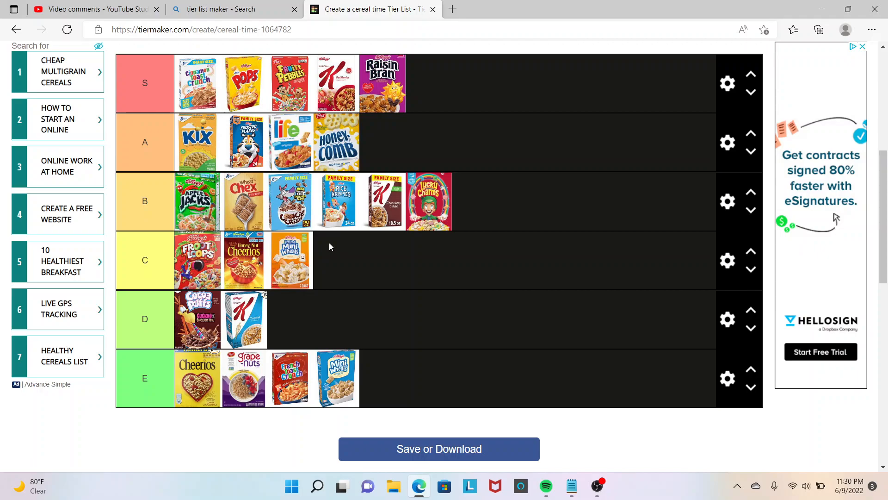
scroll(370, 244, "up", 3)
scroll(386, 246, "down", 3)
mouse_move(596, 491)
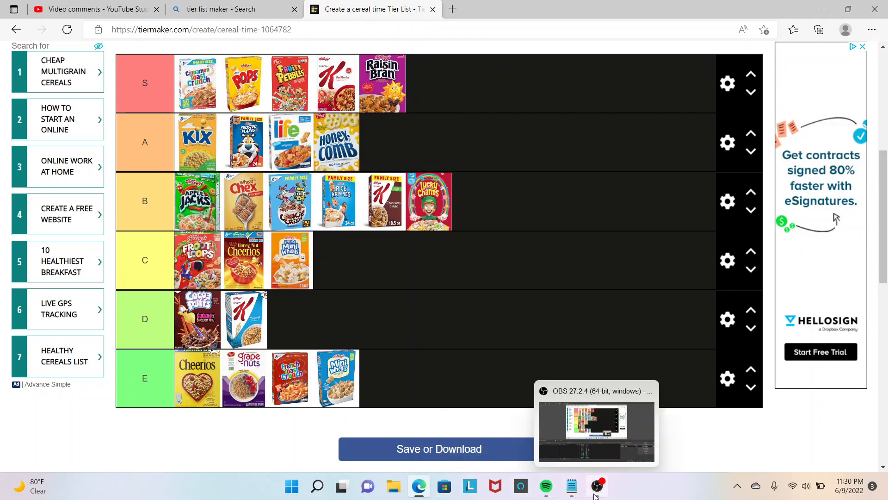